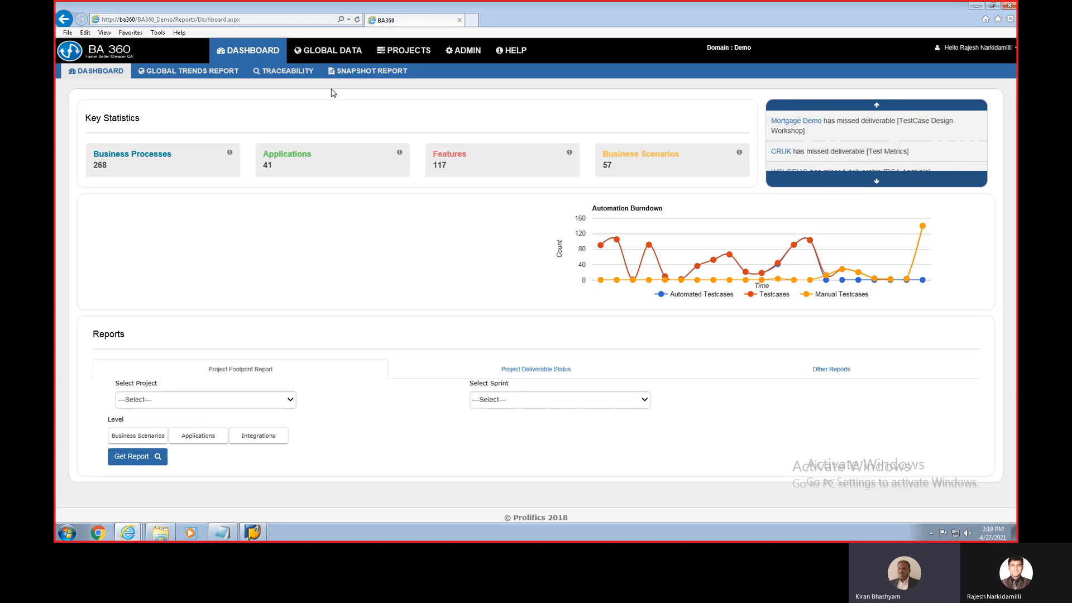
Step: Open the global data features and view those belonging to the SAP Plant Maintenance application
{"action": "left_click", "coordinate": [329, 53]}
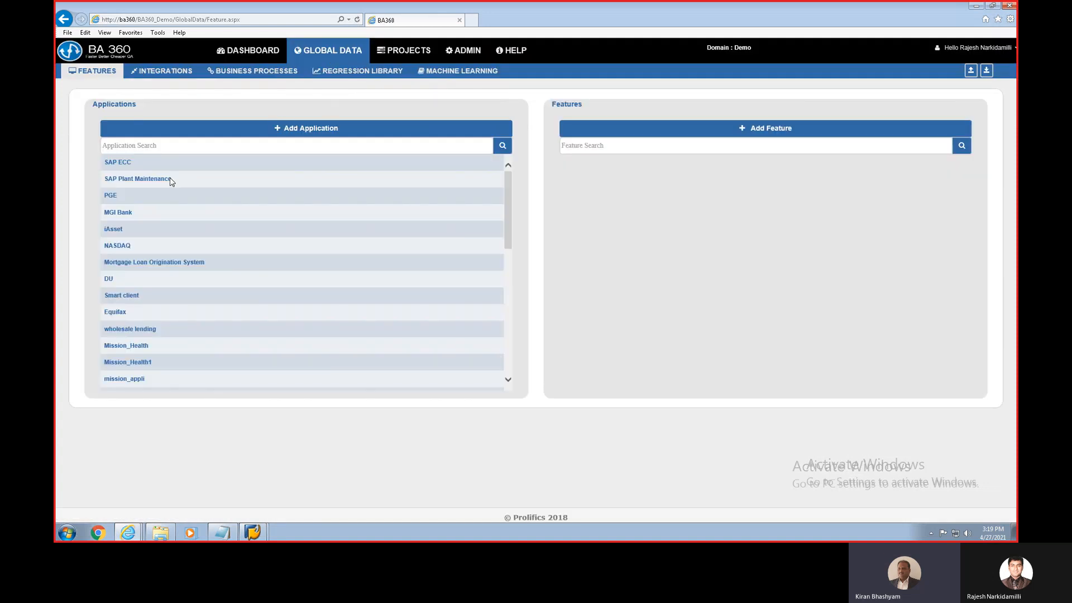
{"action": "left_click", "coordinate": [124, 184]}
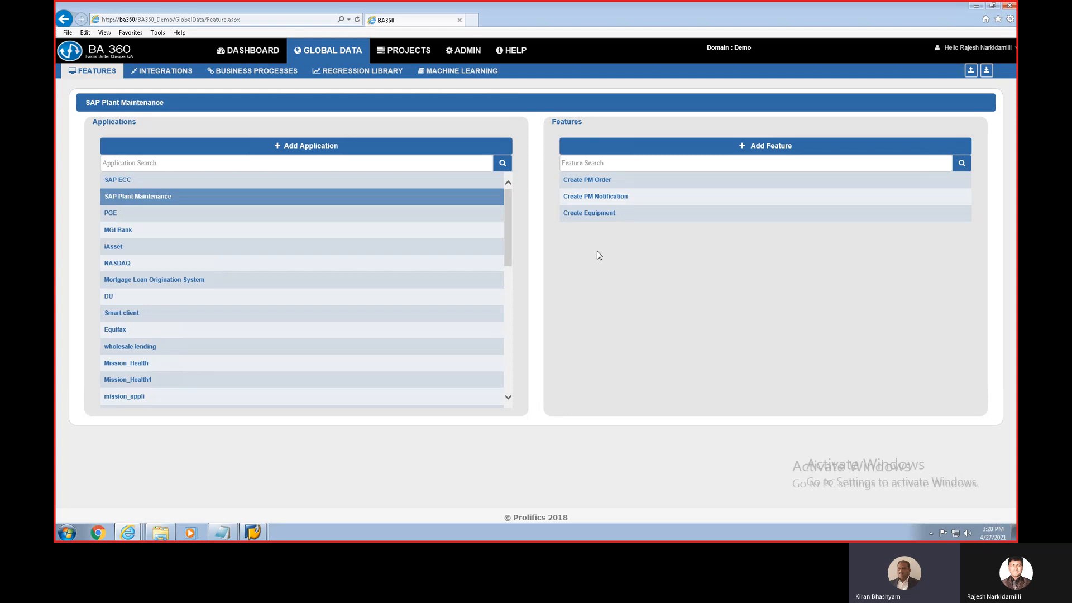
Step: View the steps of the Corrective Maintenance Order Process scenario under the Plant Maintenance > Maintenance Processing business process
{"action": "left_click", "coordinate": [255, 74]}
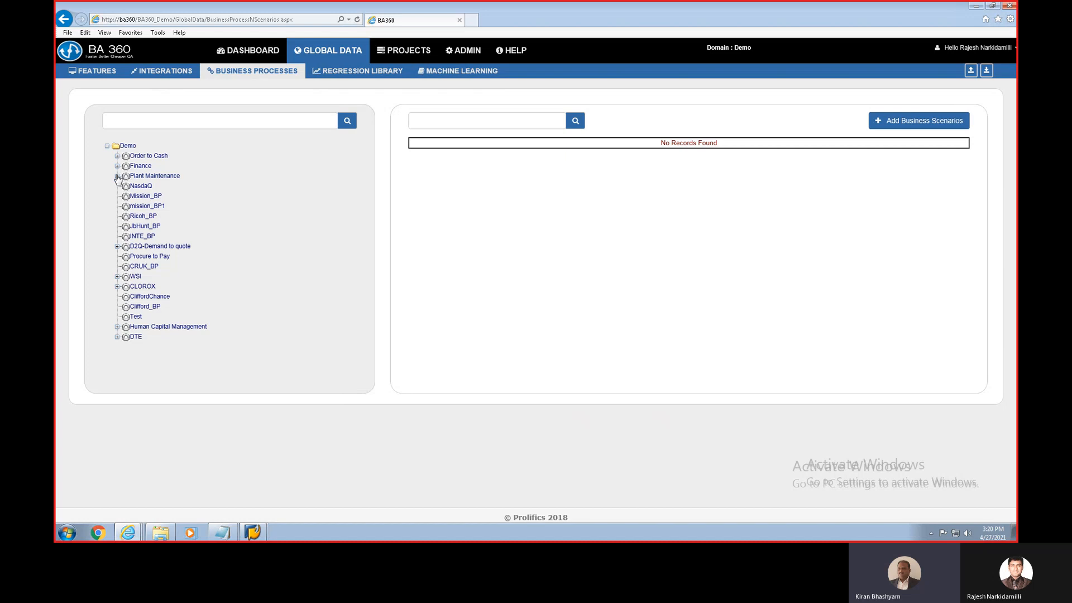
{"action": "left_click", "coordinate": [118, 176]}
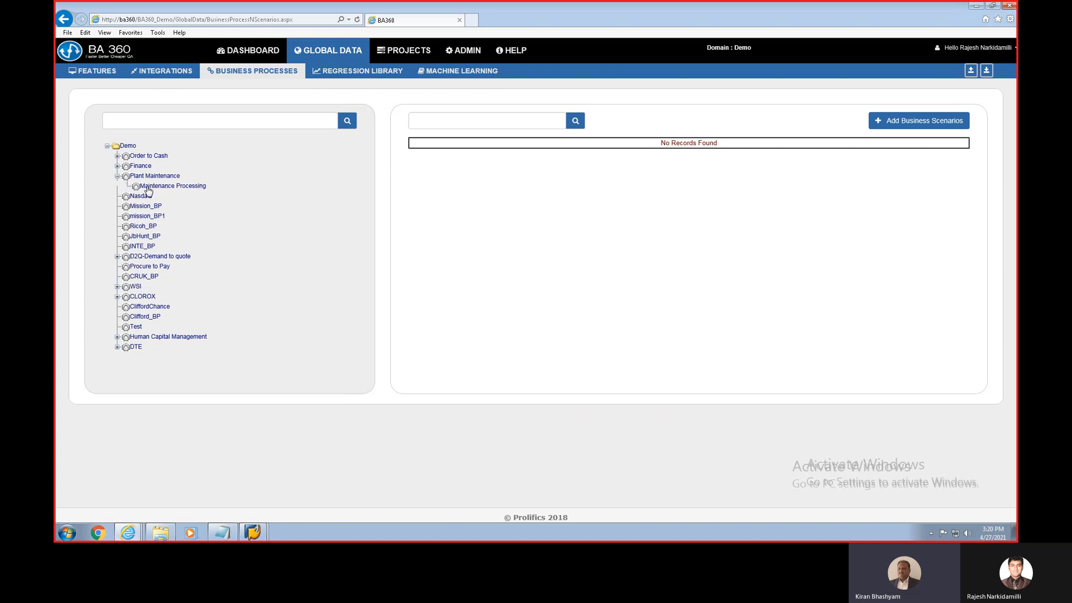
{"action": "left_click", "coordinate": [147, 188]}
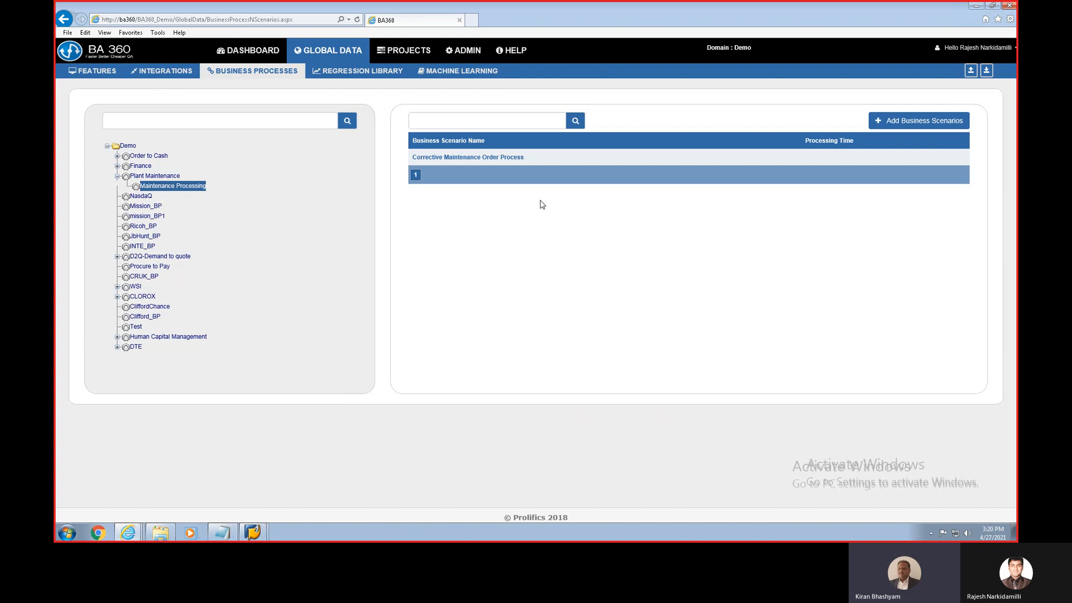
{"action": "left_click", "coordinate": [491, 159]}
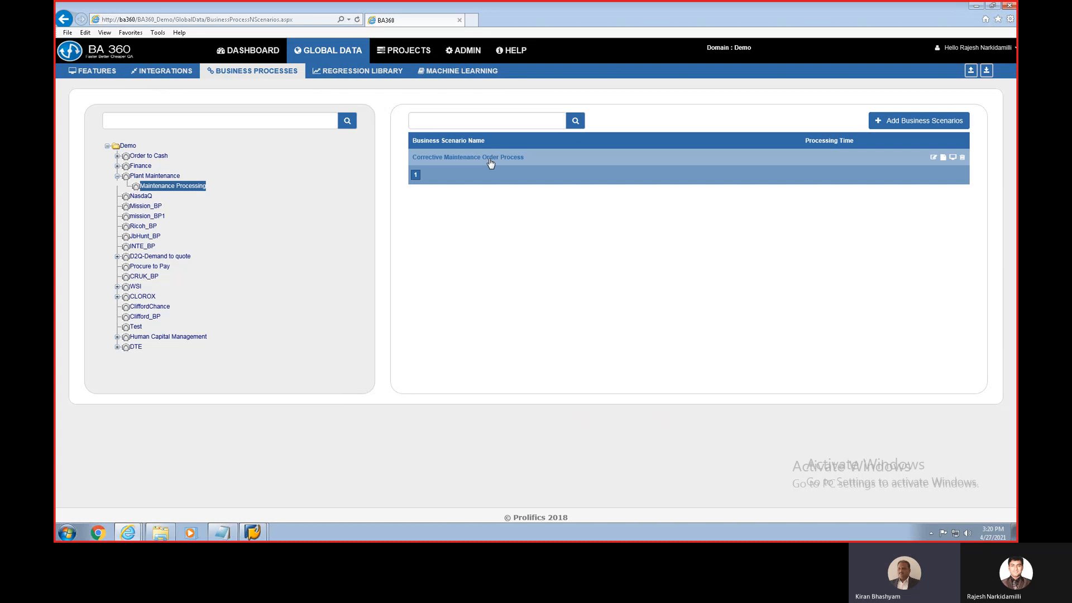
{"action": "left_click", "coordinate": [490, 160]}
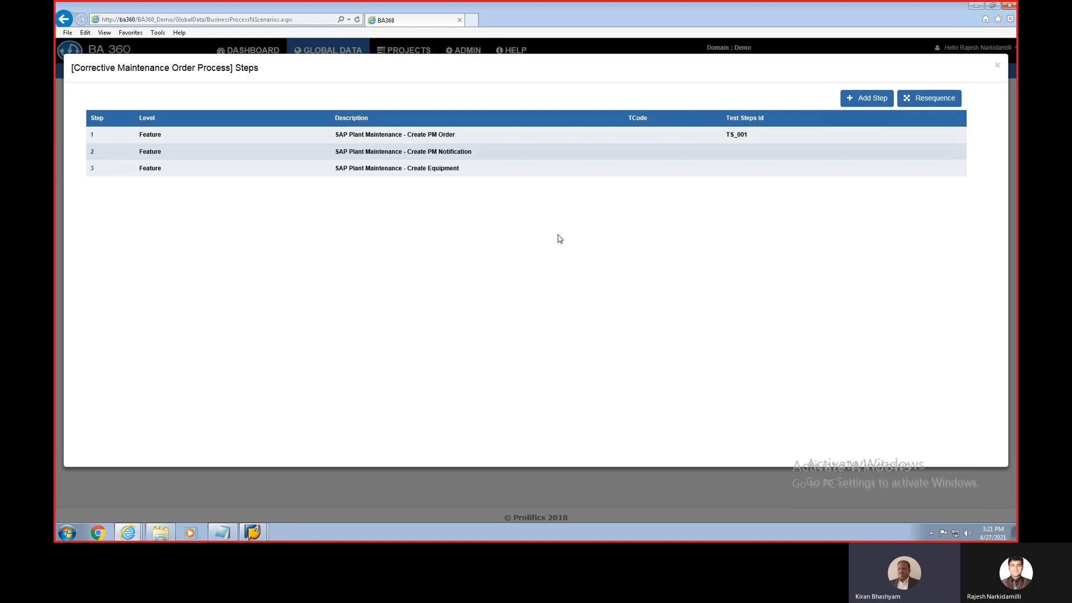
{"action": "left_click", "coordinate": [997, 65]}
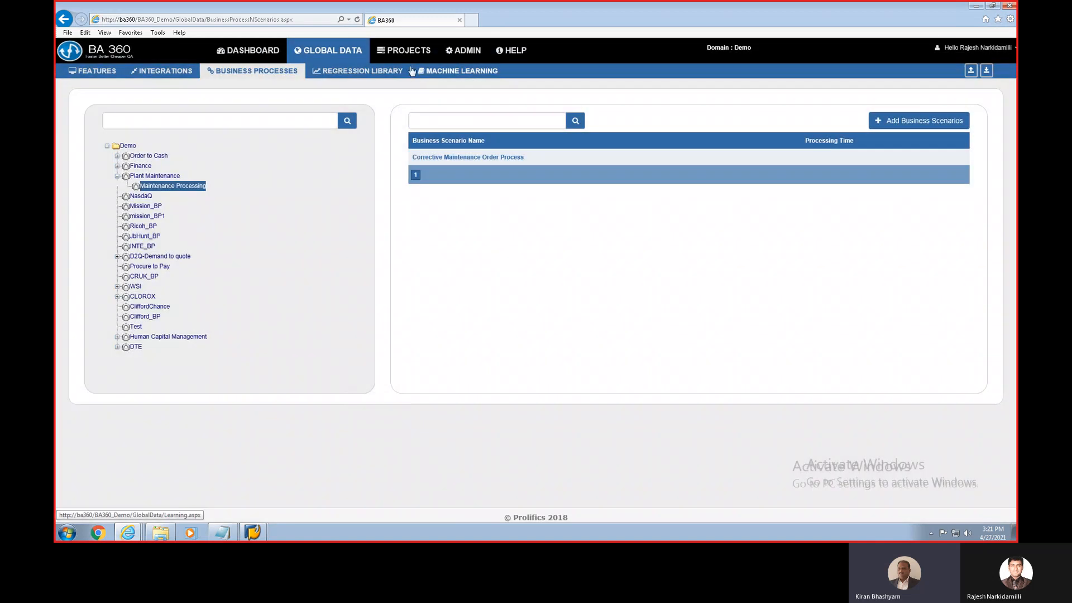
Step: Run machine learning on the Corrective Maintenance Order Process scenario under Plant Maintenance
{"action": "left_click", "coordinate": [466, 72]}
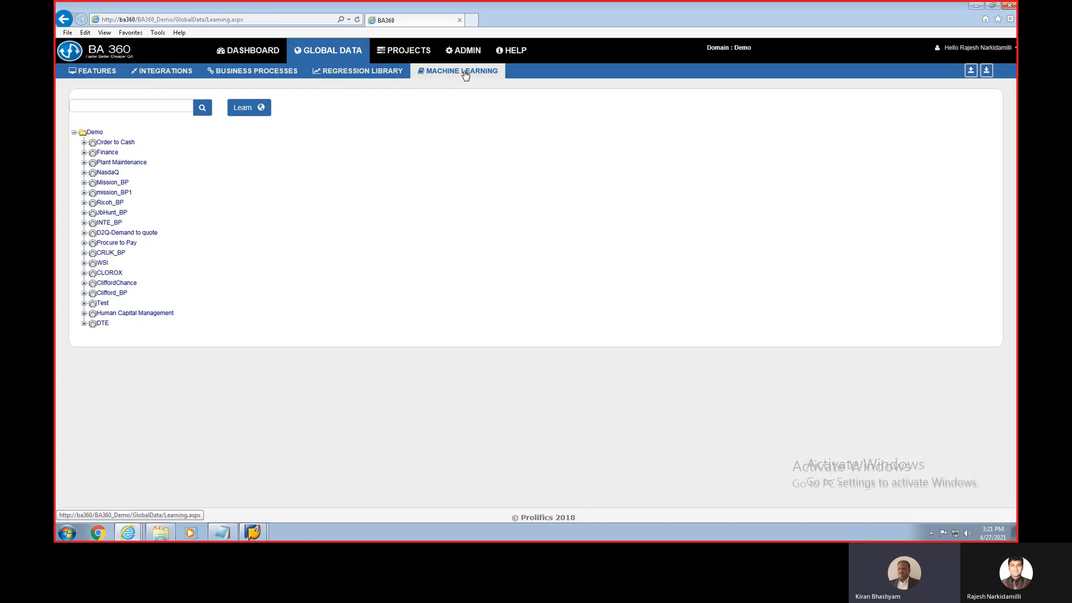
{"action": "left_click", "coordinate": [84, 162]}
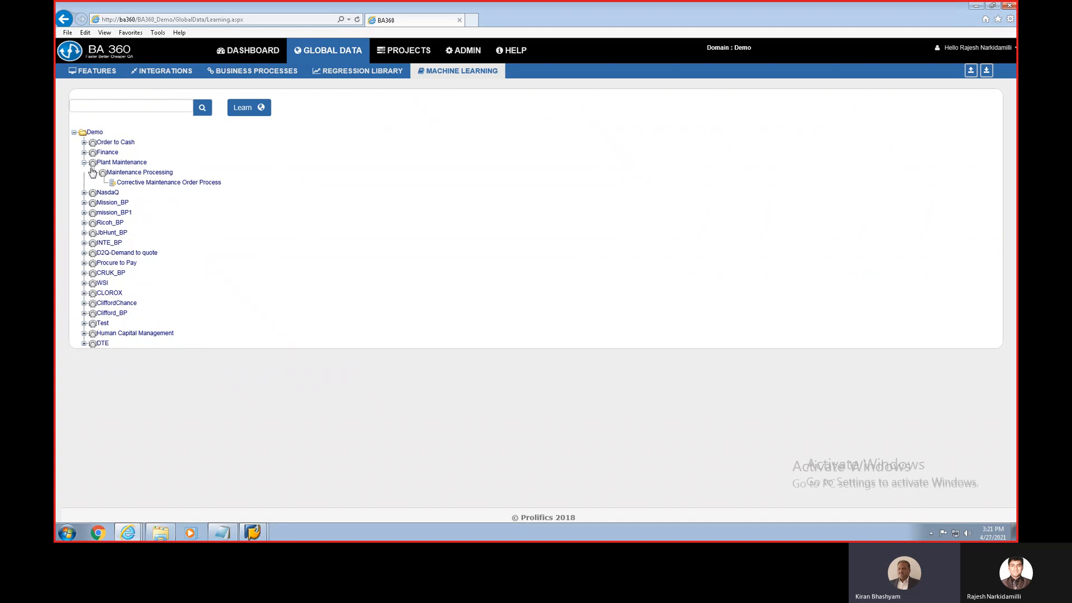
{"action": "left_click", "coordinate": [140, 184]}
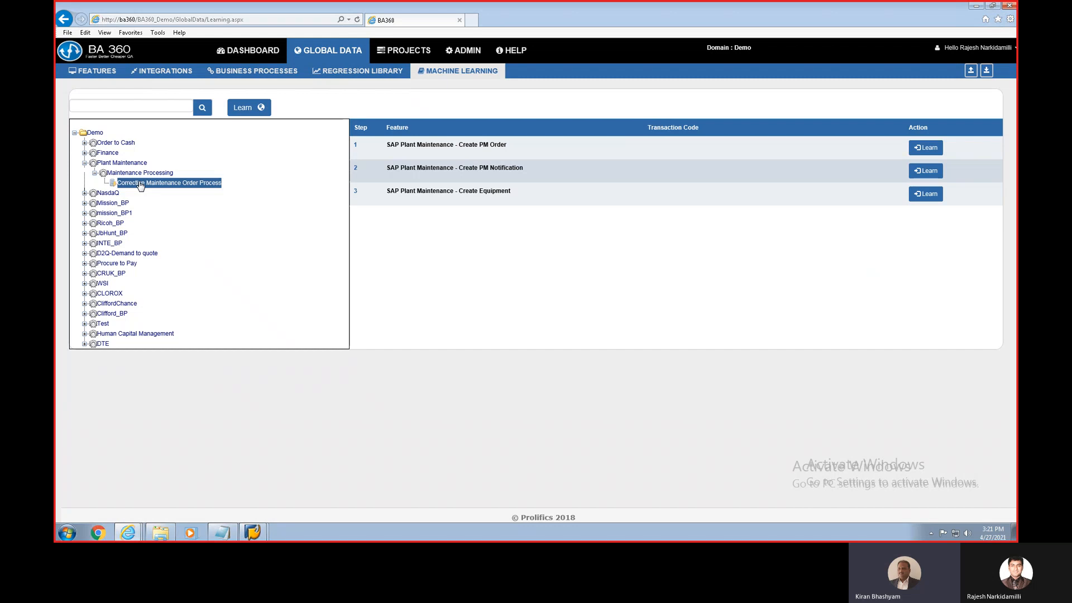
{"action": "left_click", "coordinate": [242, 109]}
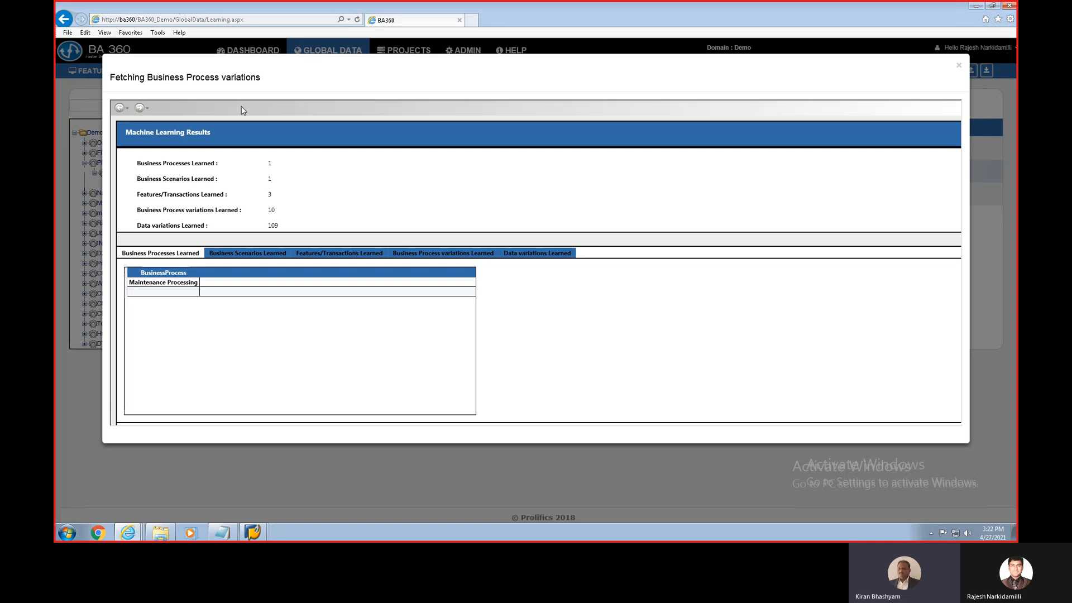
Step: Review the data variations learned for the Create PM Order feature and close the machine learning results
{"action": "left_click", "coordinate": [531, 254]}
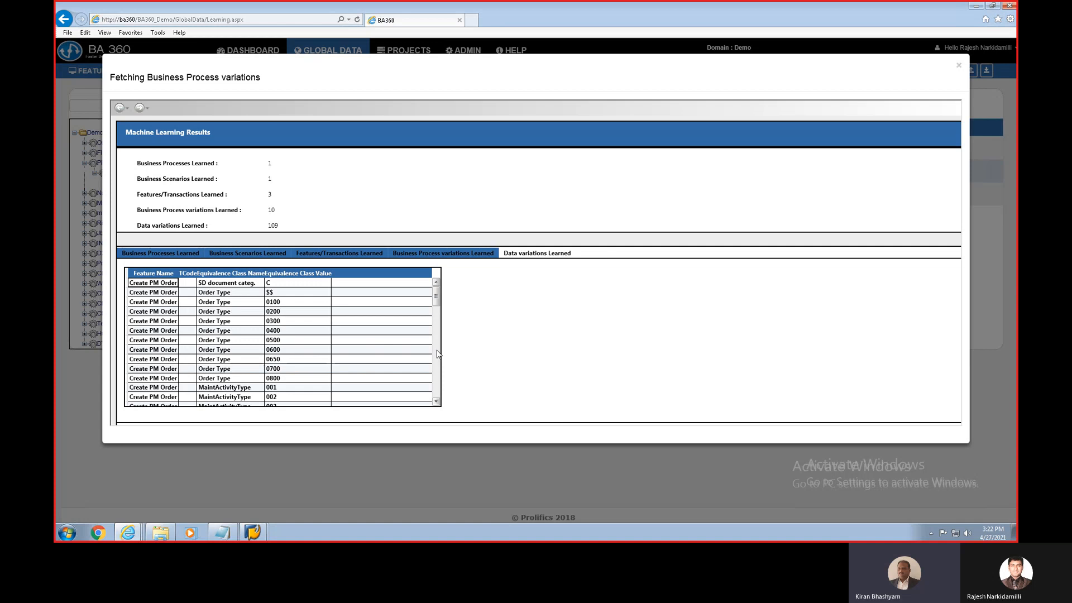
{"action": "scroll", "coordinate": [437, 353], "scroll_direction": "down", "scroll_amount": 3}
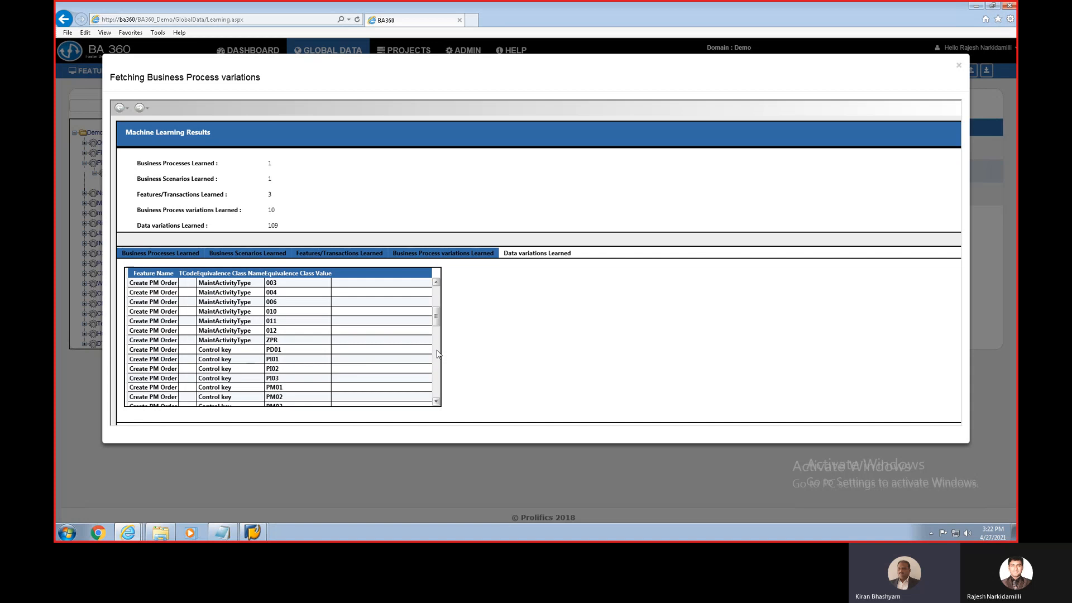
{"action": "left_click", "coordinate": [958, 67]}
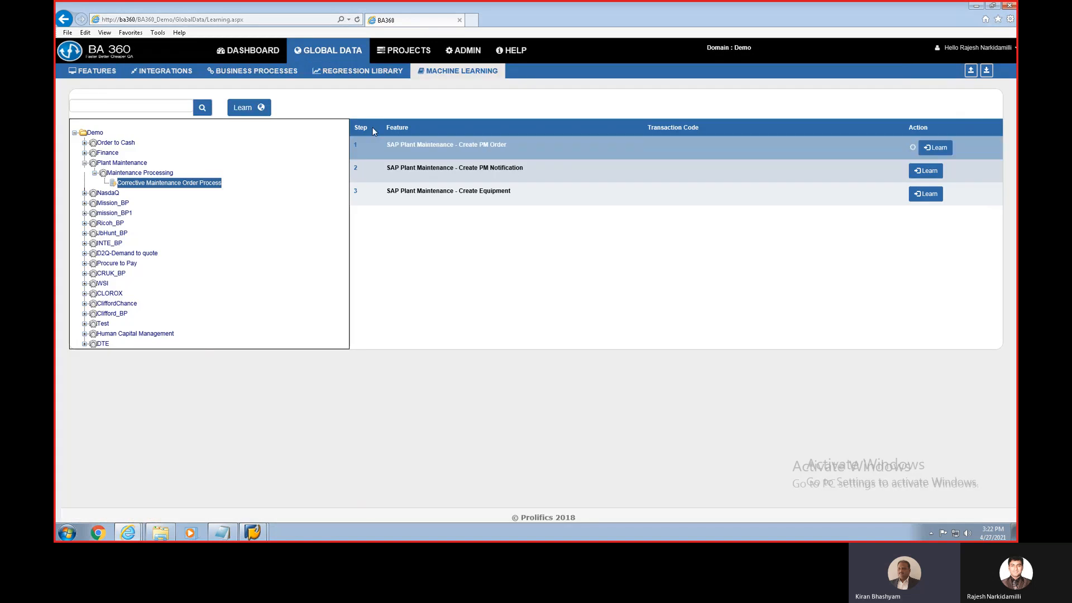
Step: Open the Maintenance Orders user story from the Corrective Maintenance Orders epic in the DEMO project's backlog
{"action": "left_click", "coordinate": [399, 54]}
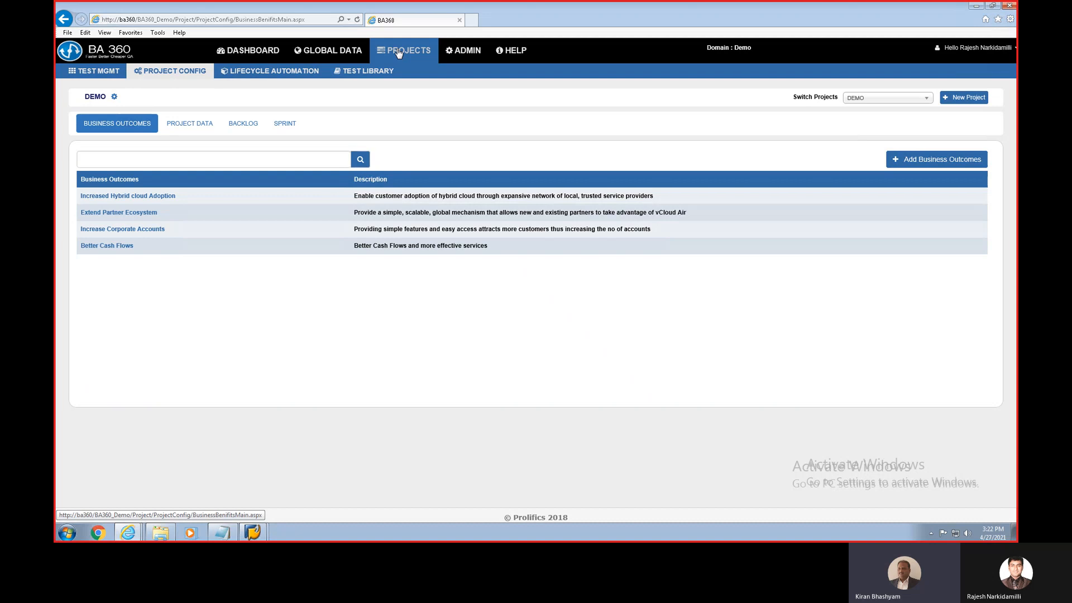
{"action": "left_click", "coordinate": [247, 125]}
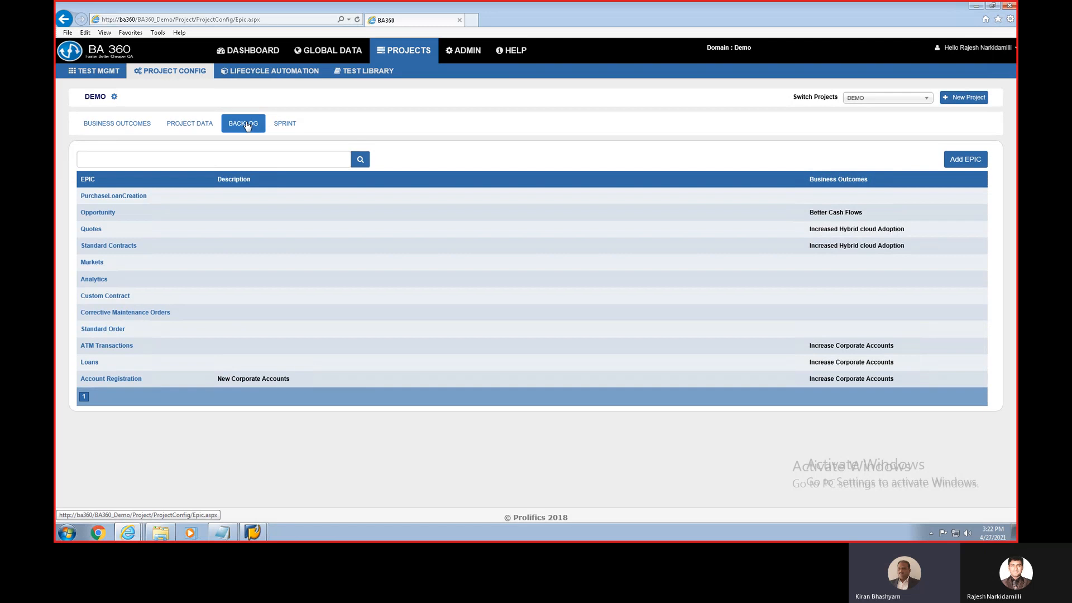
{"action": "left_click", "coordinate": [140, 313]}
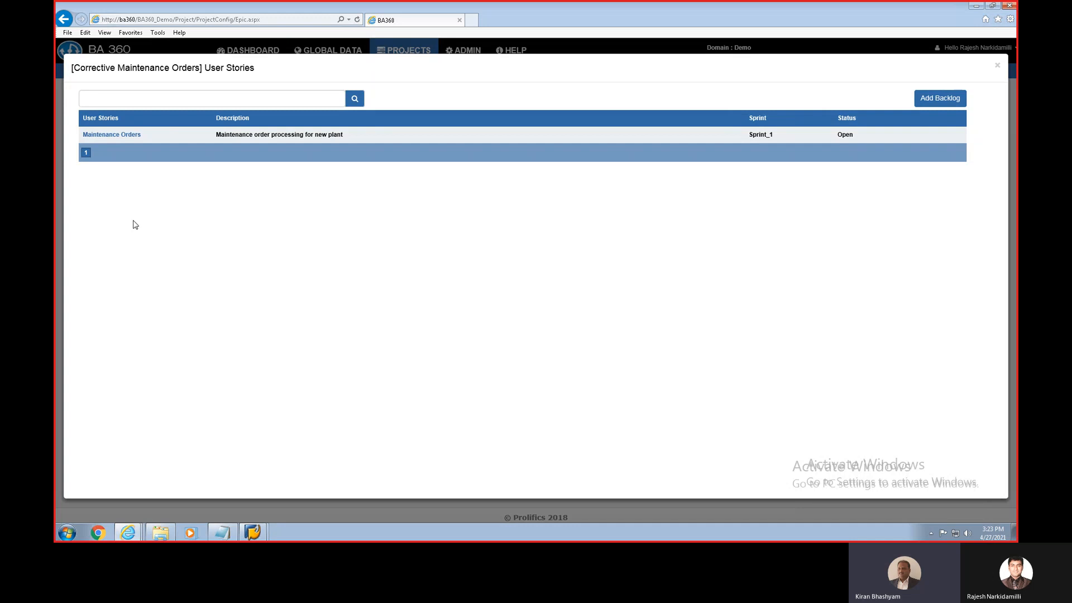
{"action": "left_click", "coordinate": [113, 136]}
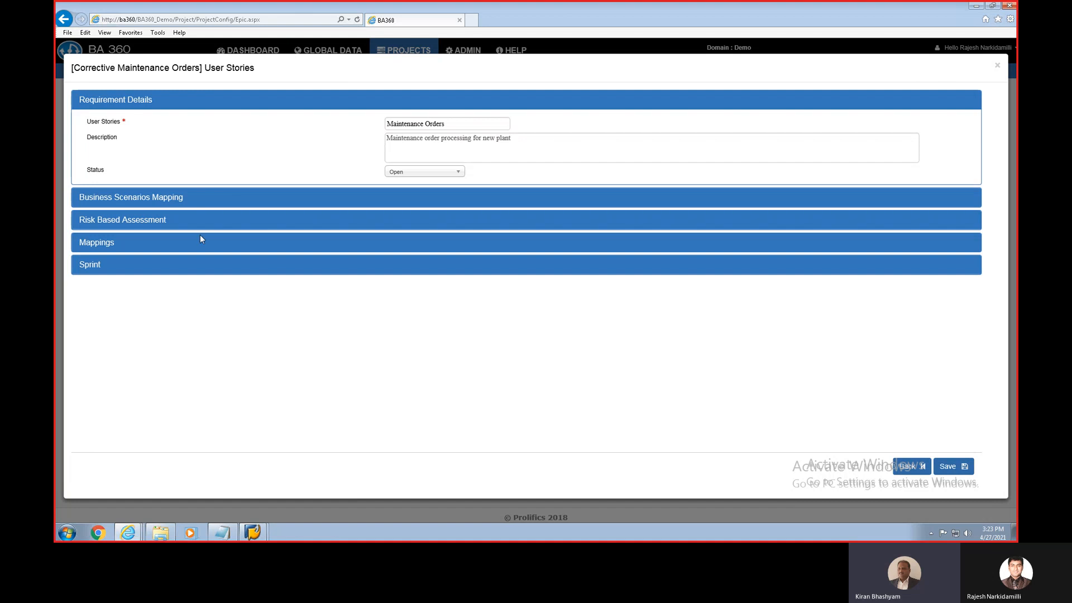
Step: In the user story's risk based assessment, calculate Probability of Failure automatically and rate Business Impact, Regression Impact and Recovery / Workaround 3 each
{"action": "left_click", "coordinate": [143, 223]}
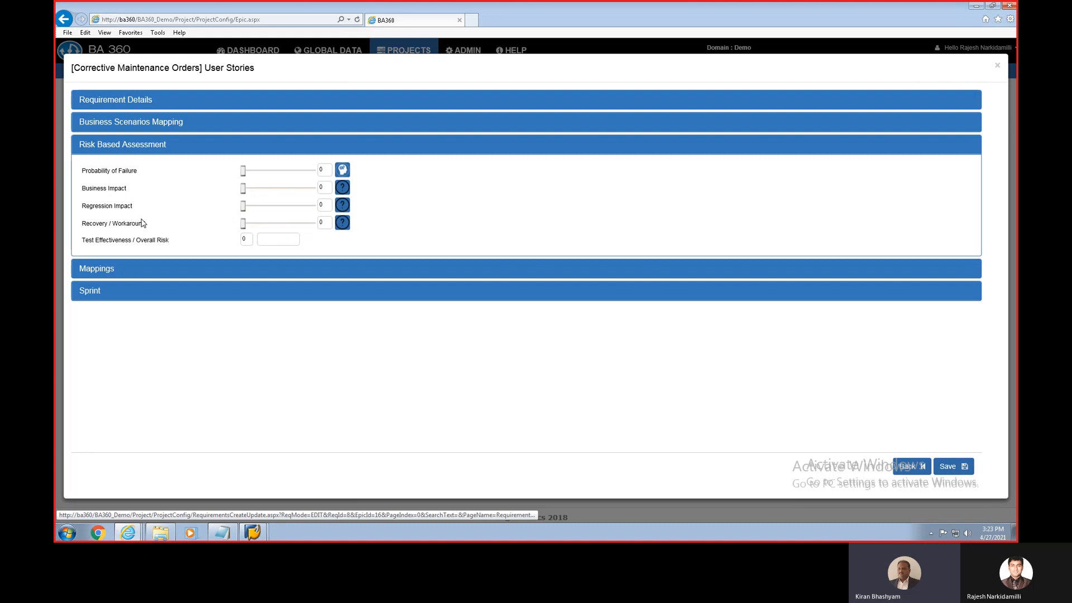
{"action": "left_click", "coordinate": [346, 174]}
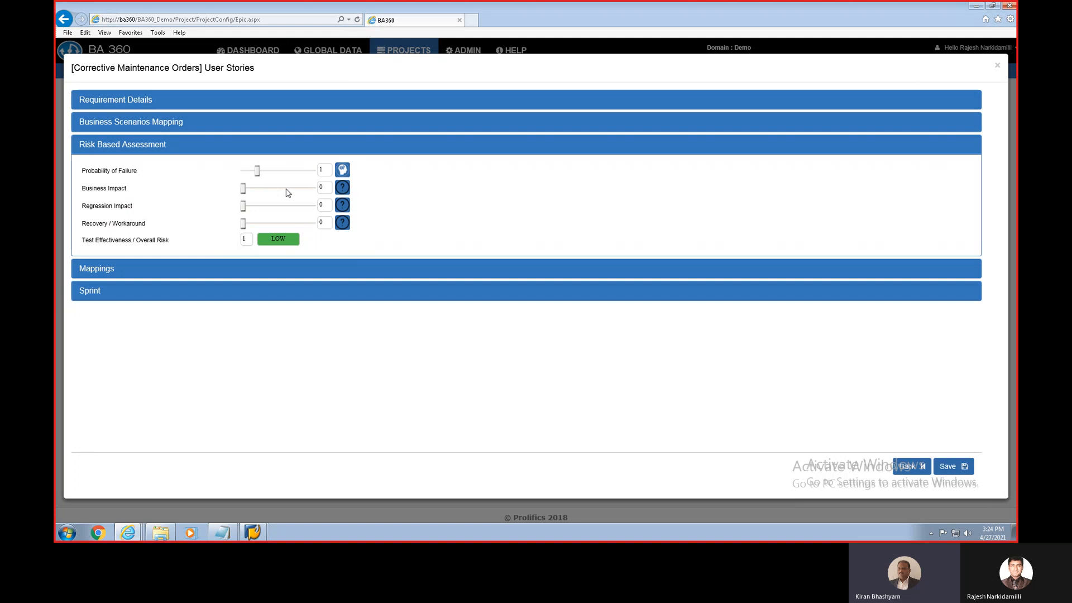
{"action": "left_click", "coordinate": [286, 189]}
{"action": "left_click", "coordinate": [290, 206]}
{"action": "left_click", "coordinate": [290, 224]}
Step: Review the Business Impact questionnaire, then close it and the user story without saving
{"action": "left_click", "coordinate": [343, 187]}
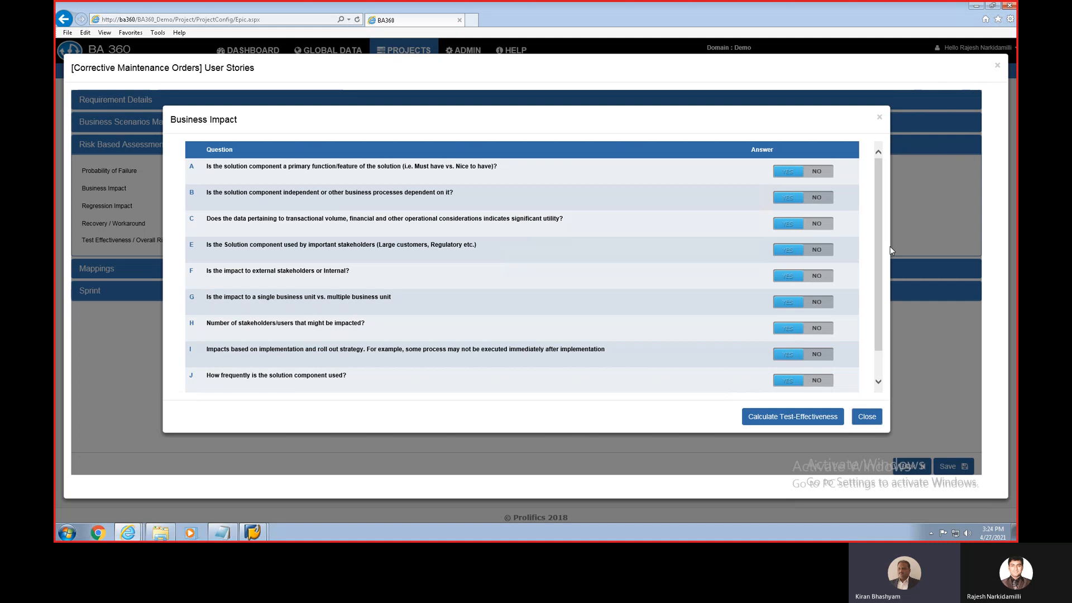
{"action": "left_click", "coordinate": [871, 416]}
{"action": "left_click", "coordinate": [871, 418]}
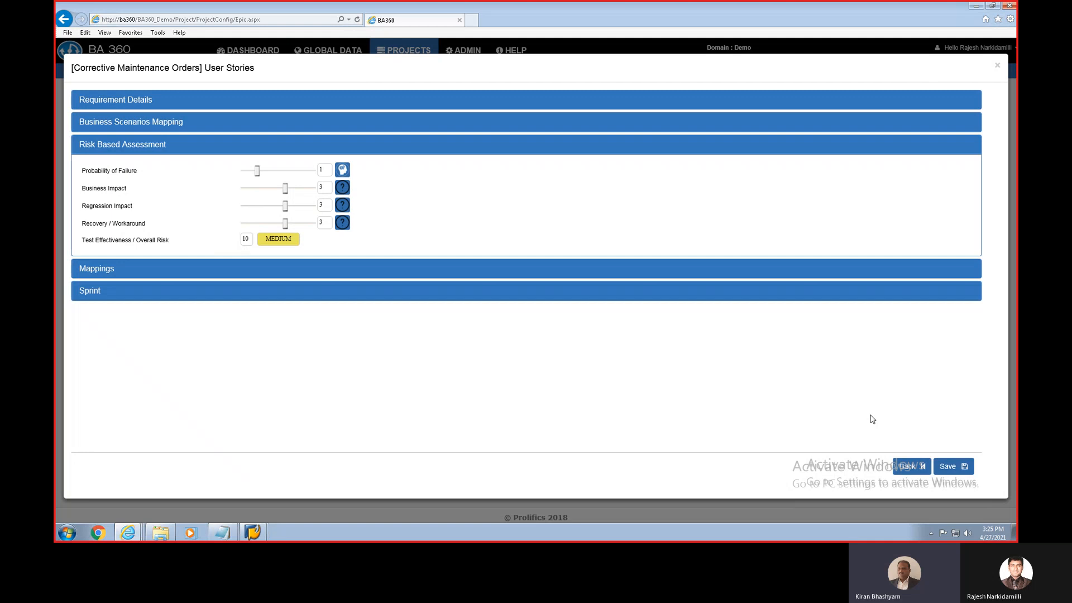
{"action": "left_click", "coordinate": [997, 69]}
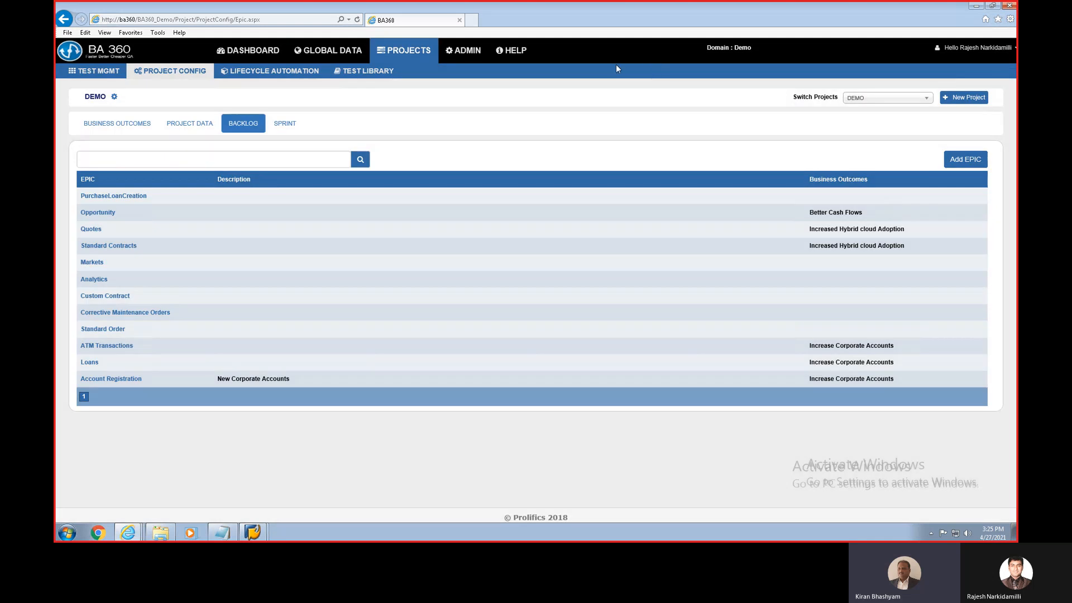
Step: Open the project's lifecycle test design and view the Order Type equivalence class values of the Corrective Maintenance Order Process
{"action": "left_click", "coordinate": [291, 72]}
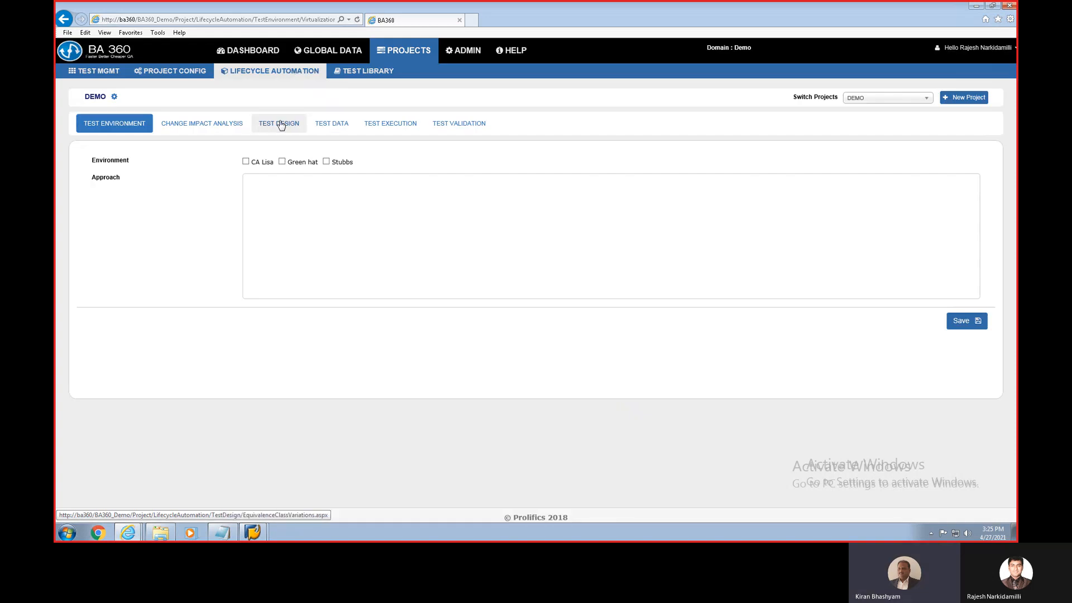
{"action": "left_click", "coordinate": [281, 124]}
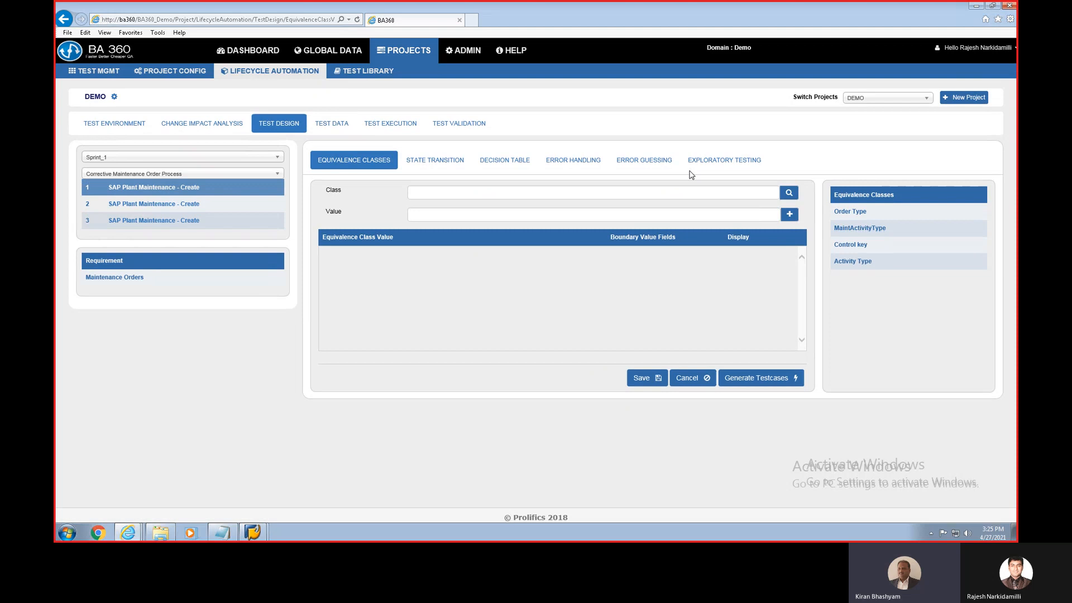
{"action": "left_click", "coordinate": [850, 215]}
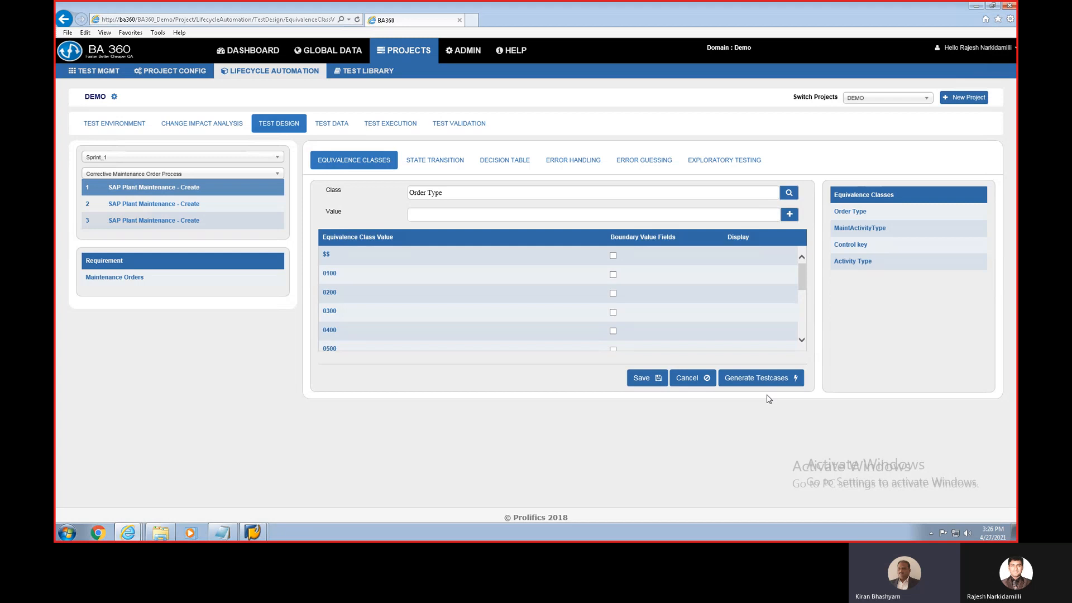
Step: Generate all test cases for the Create PM Order feature from all-pairs combinations of the PICT conditions, covering every equivalence class value
{"action": "left_click", "coordinate": [751, 379]}
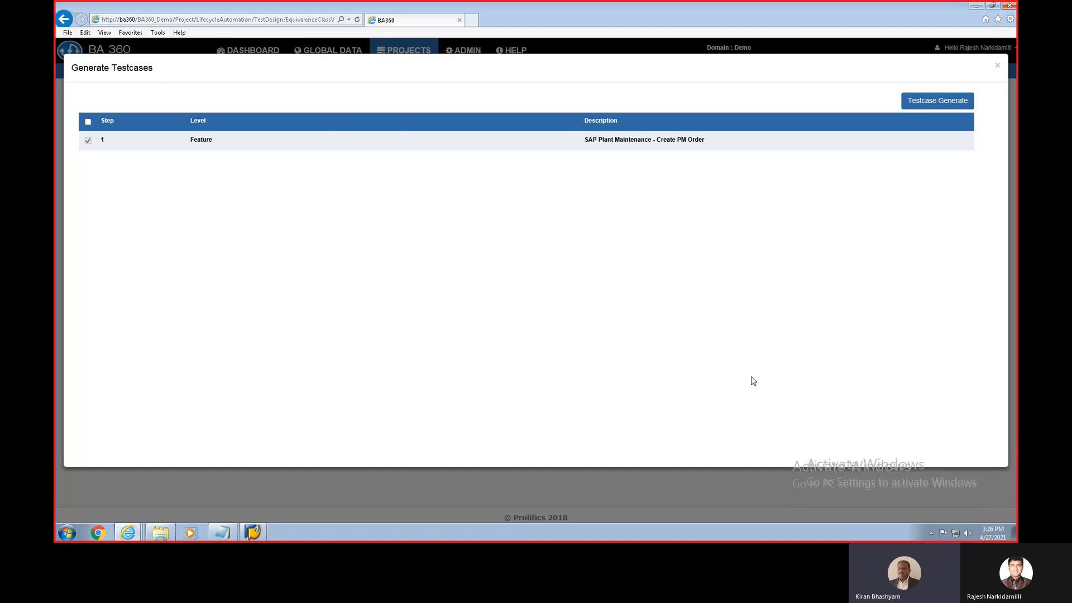
{"action": "left_click", "coordinate": [924, 104]}
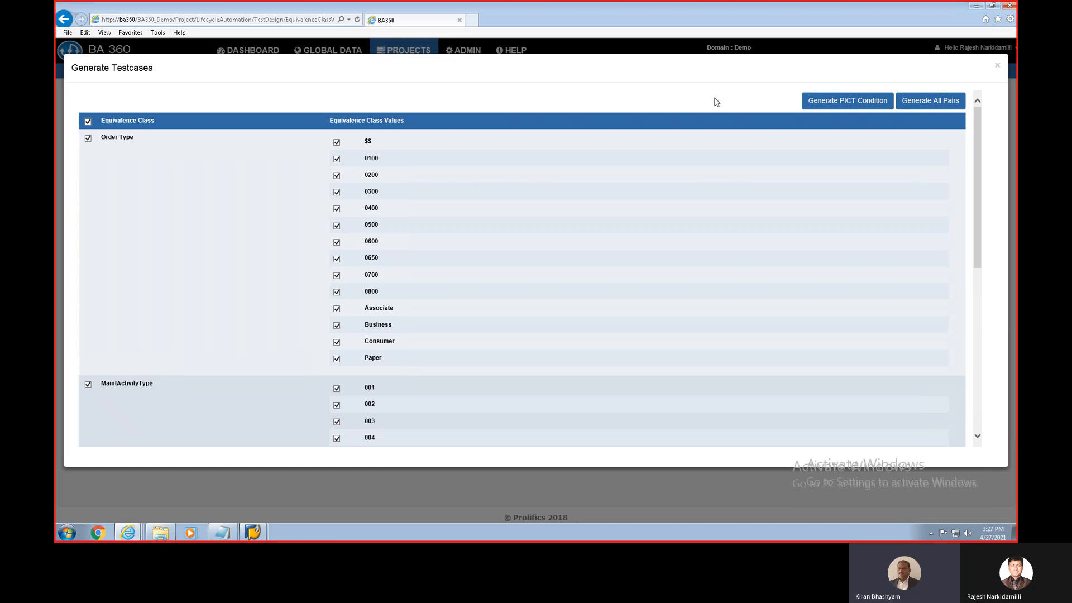
{"action": "left_click", "coordinate": [833, 106]}
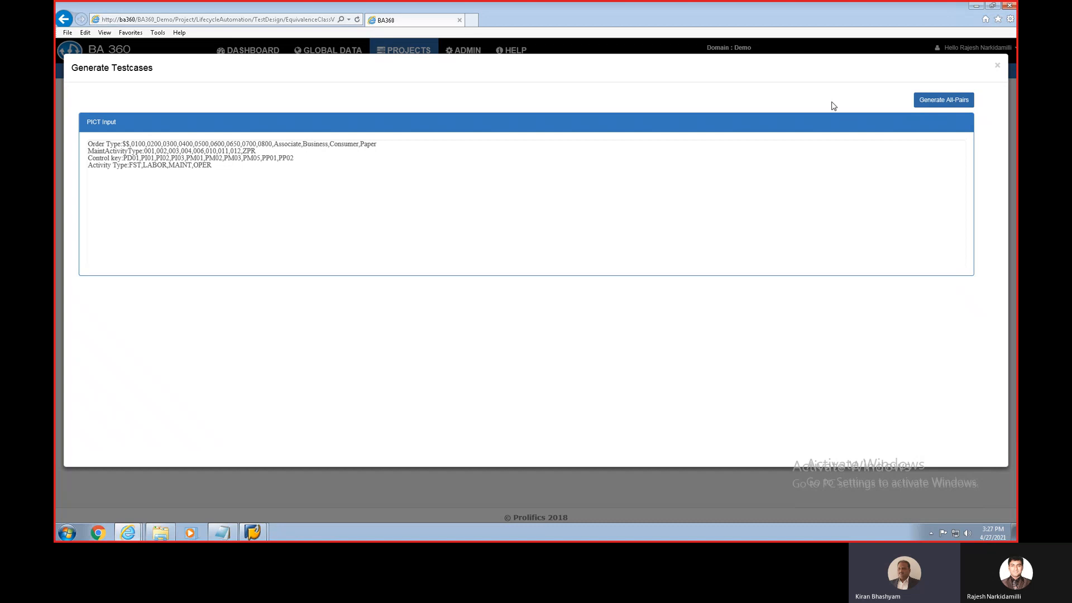
{"action": "left_click", "coordinate": [955, 106]}
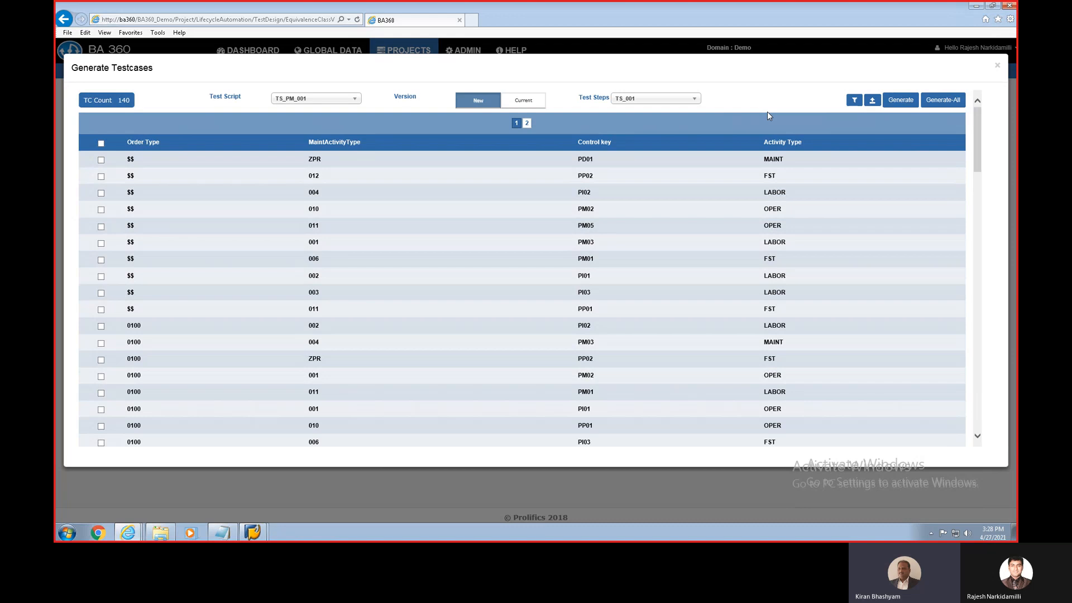
{"action": "left_click", "coordinate": [941, 103]}
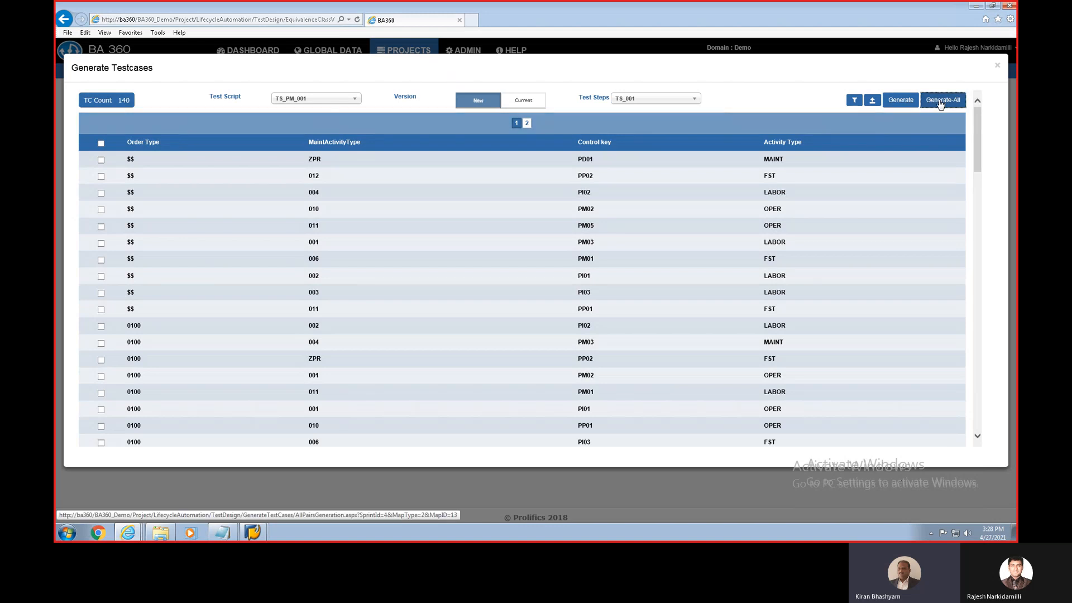